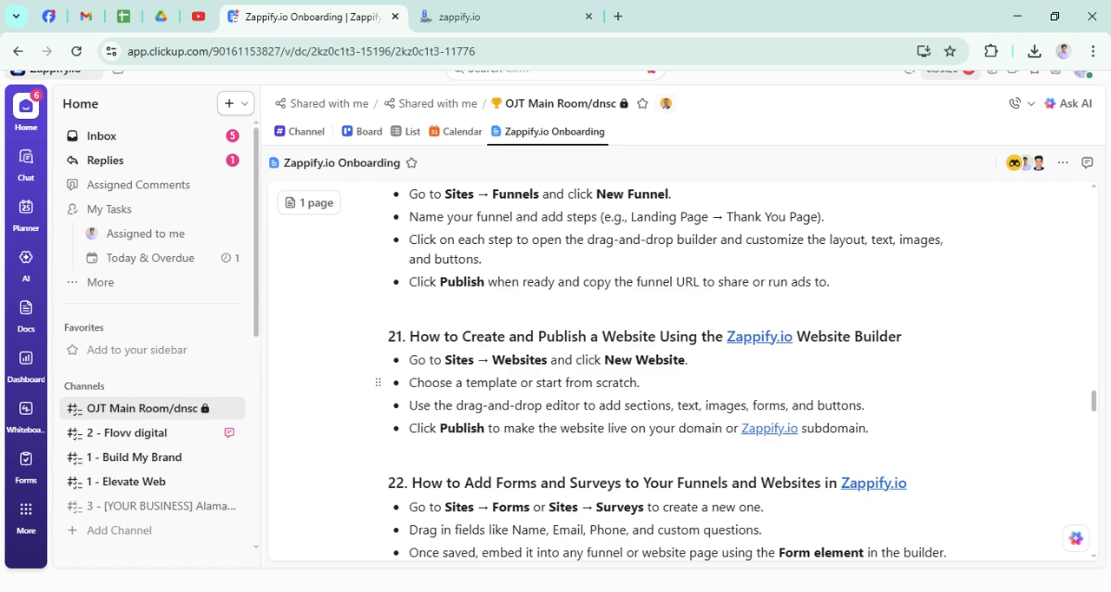
# Switch from the ClickUp guide to Zappify.io and open the list of websites in the Sites area.
pyautogui.click(509, 16)
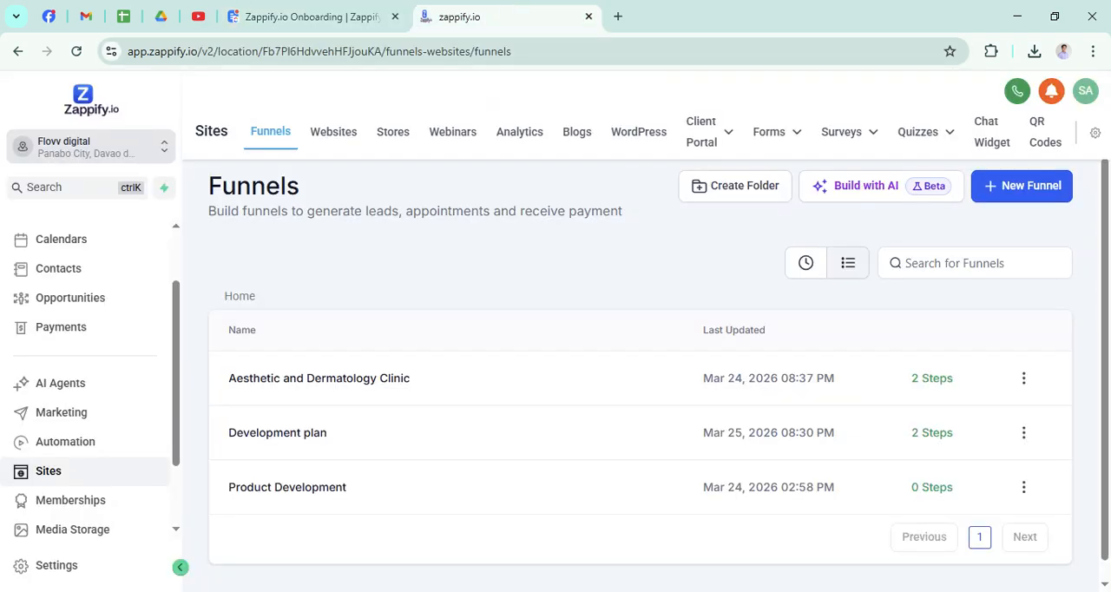
pyautogui.scroll(2, 76, 283)
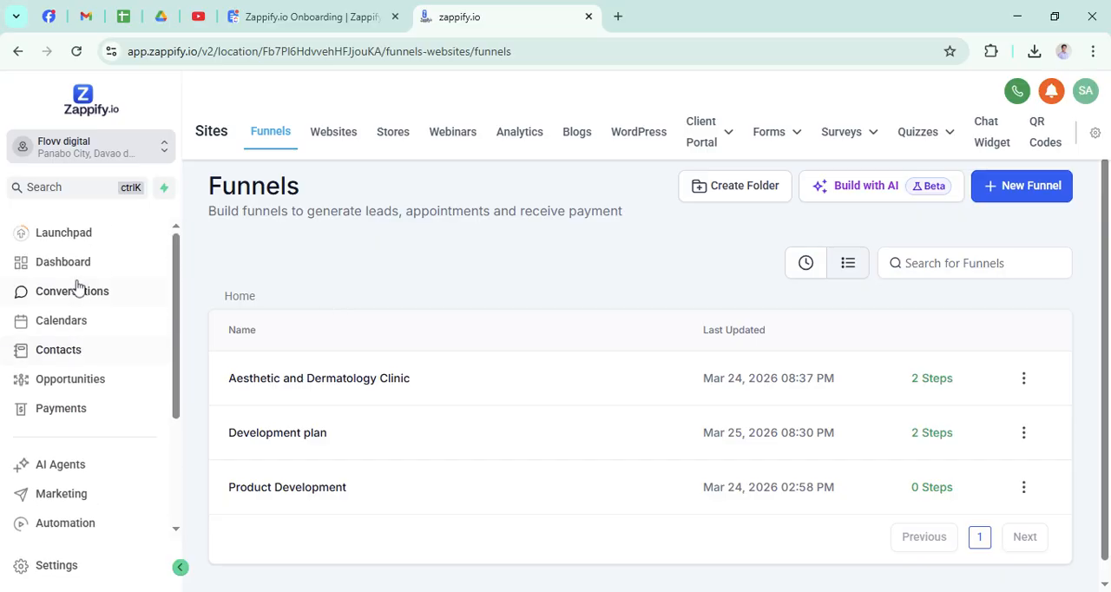
pyautogui.scroll(-3, 77, 290)
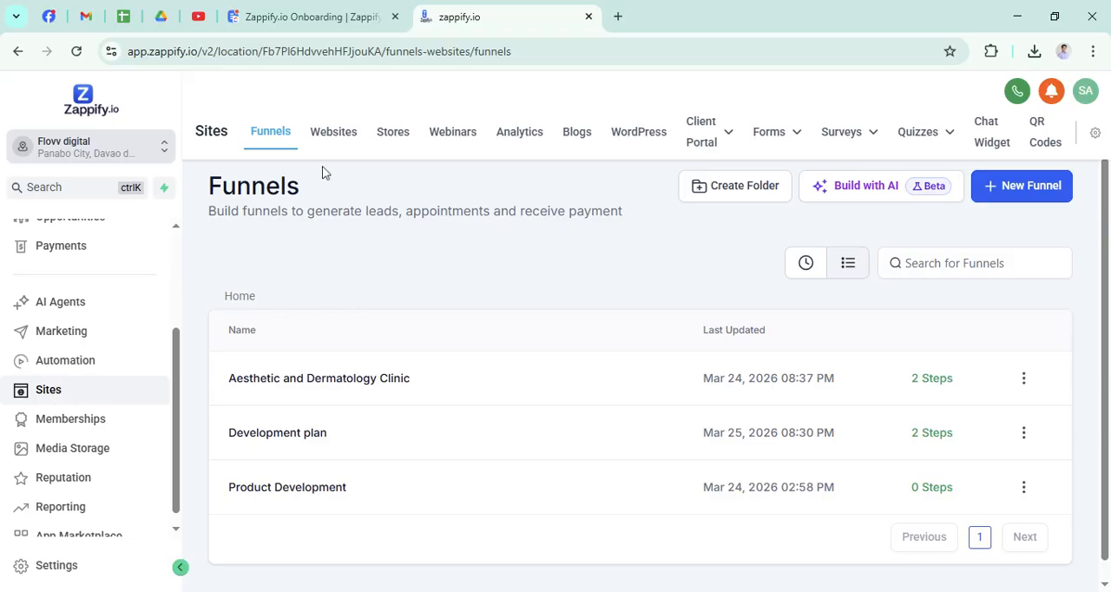
pyautogui.click(342, 137)
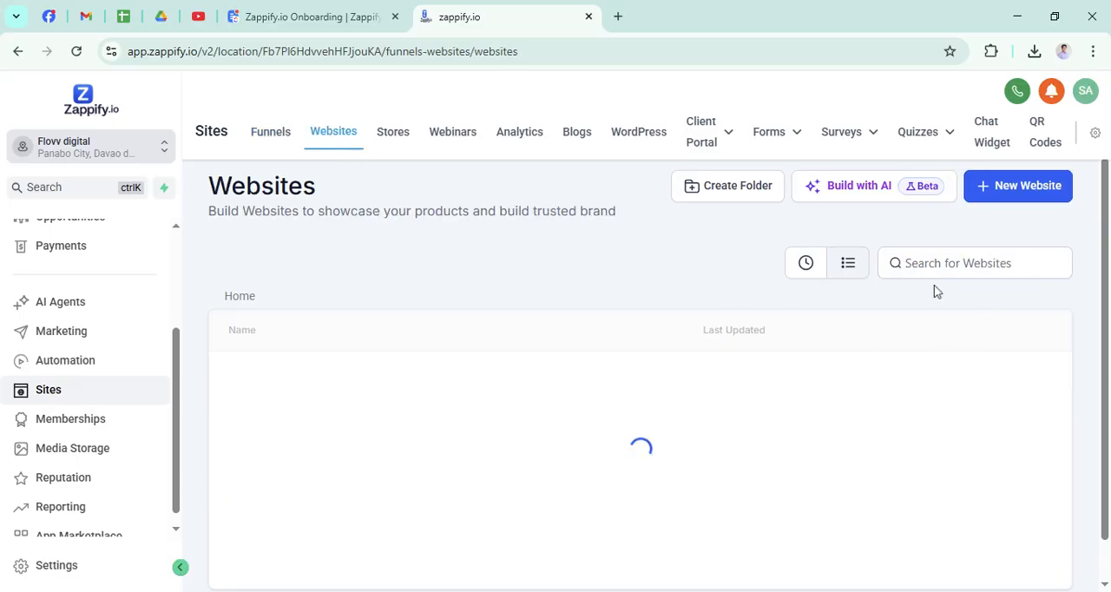
# Create a new website from blank with the name "Flovv DIGITAL".
pyautogui.click(1017, 196)
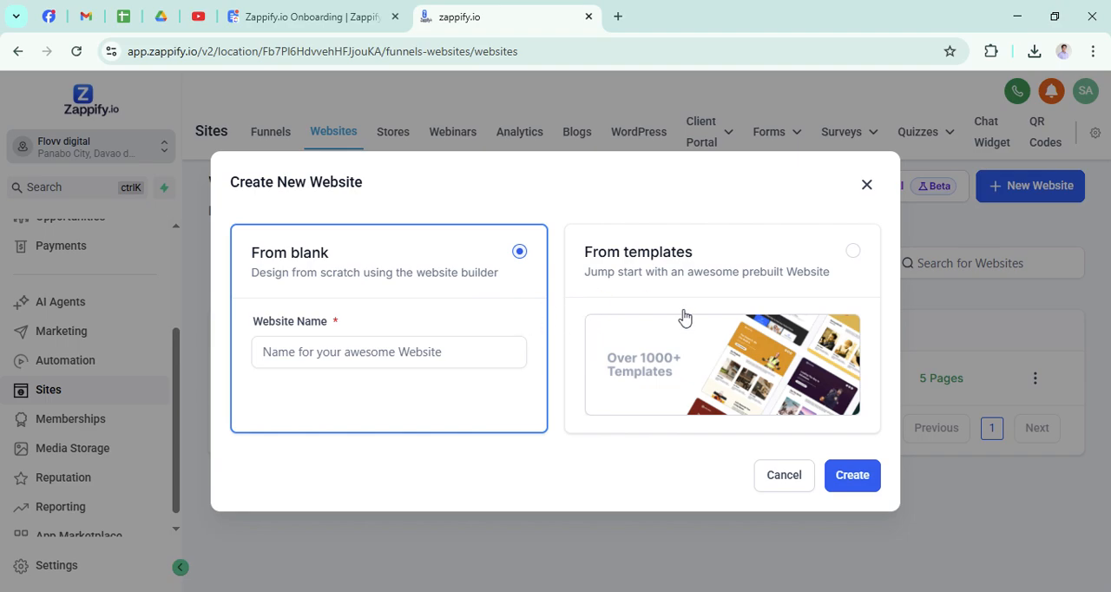
pyautogui.click(356, 352)
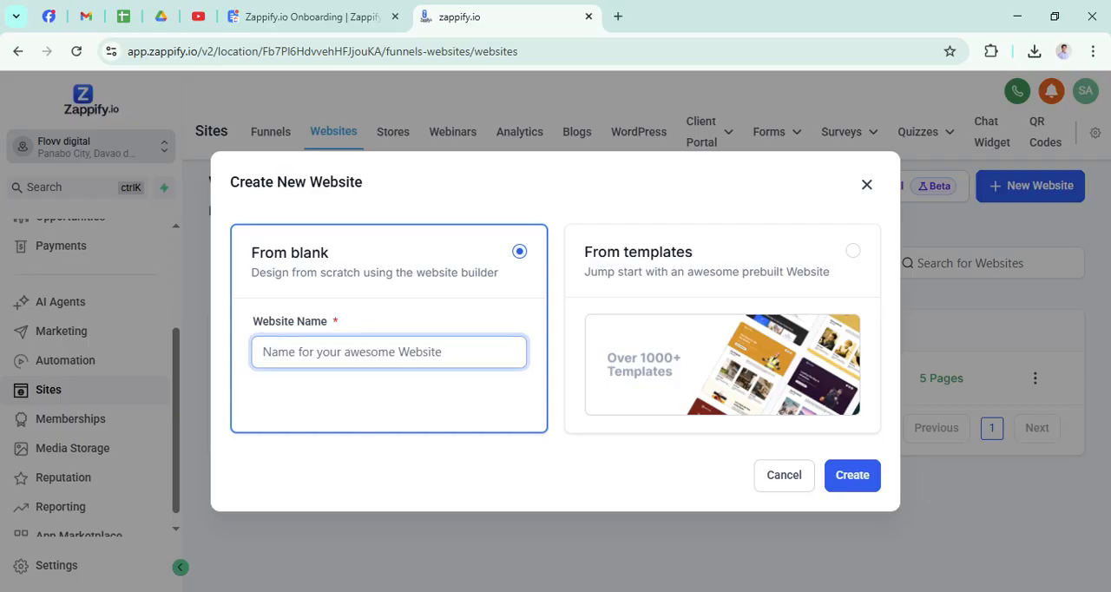
pyautogui.write('Flovv')
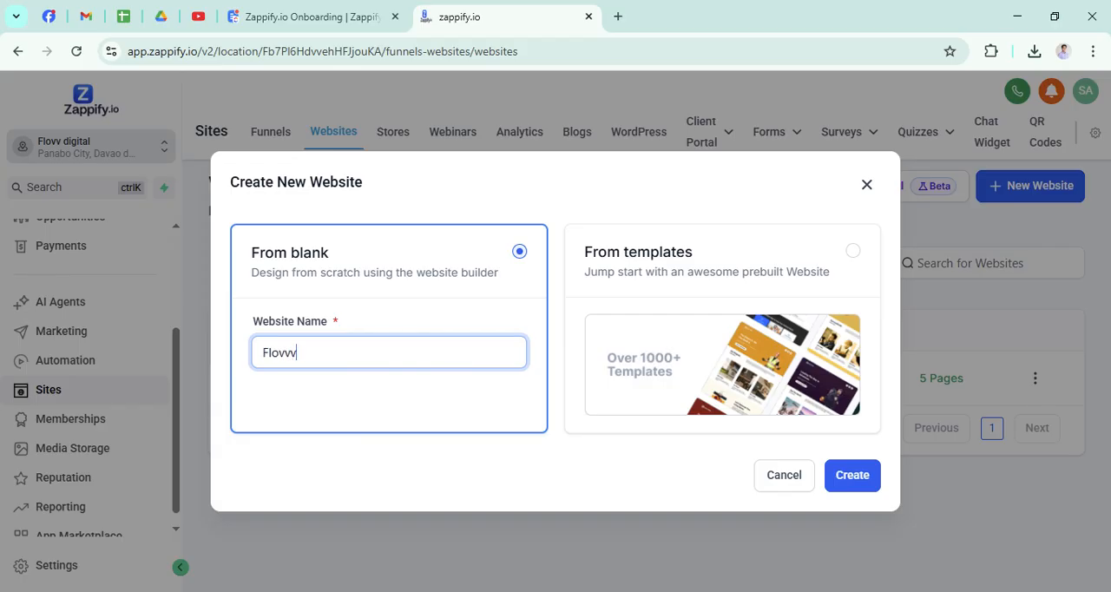
pyautogui.write('DIGITAL')
pyautogui.click(863, 488)
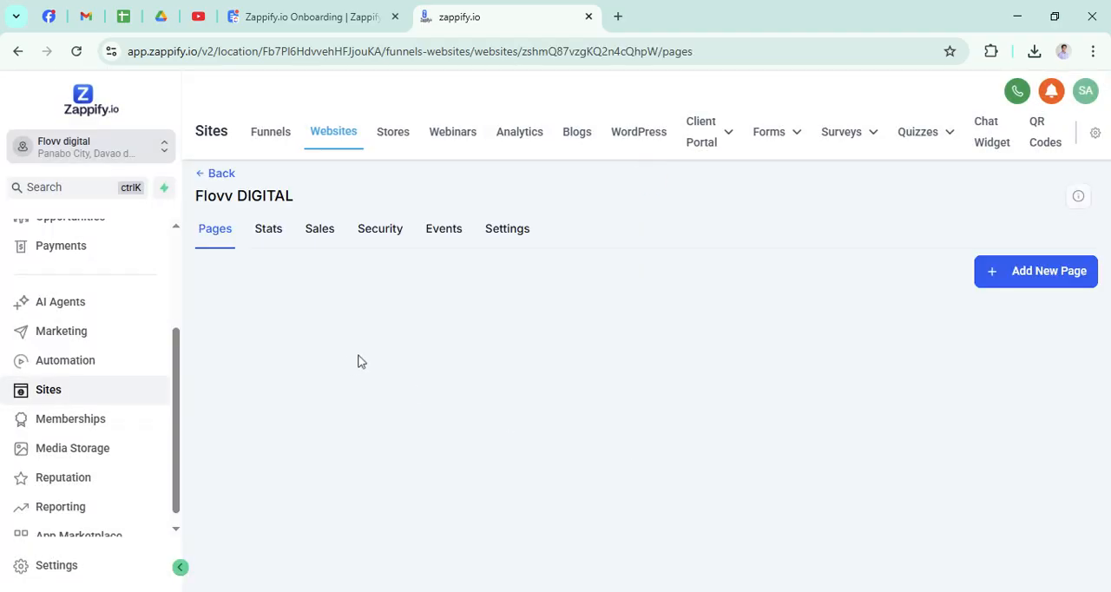
# Add a page named "landing page" to the Flovv DIGITAL website.
pyautogui.click(1009, 288)
pyautogui.click(513, 254)
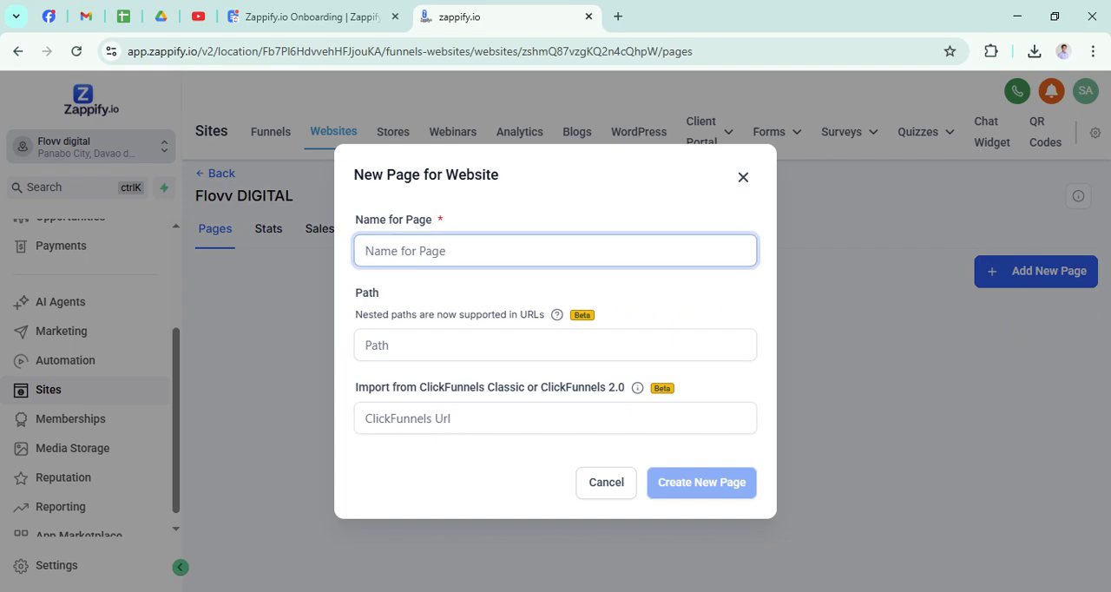
pyautogui.write('F')
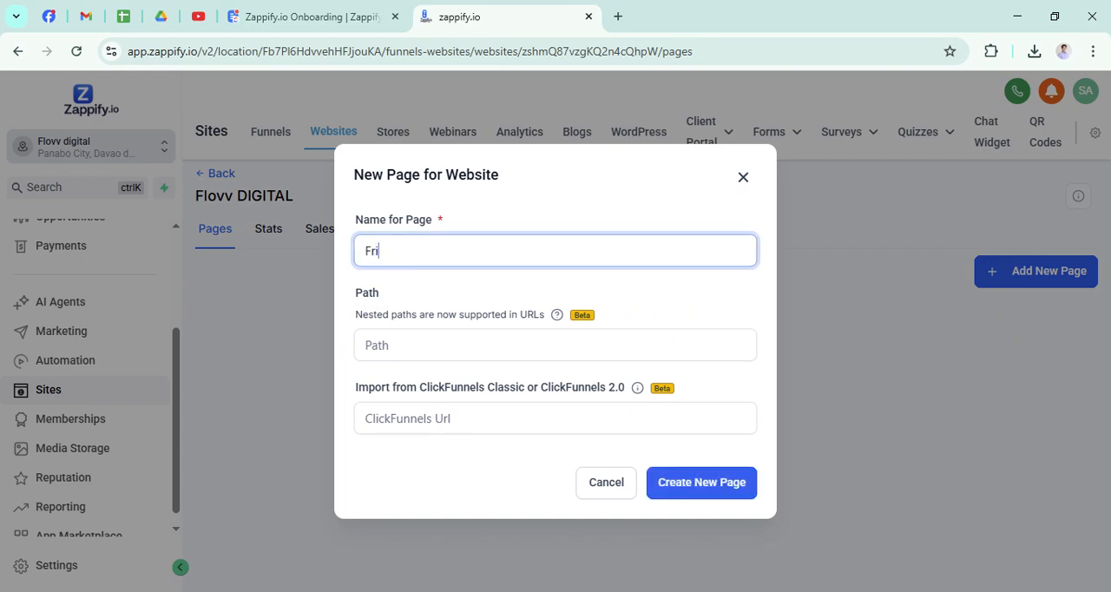
pyautogui.press('BackSpace')
pyautogui.write('landing page')
pyautogui.click(717, 485)
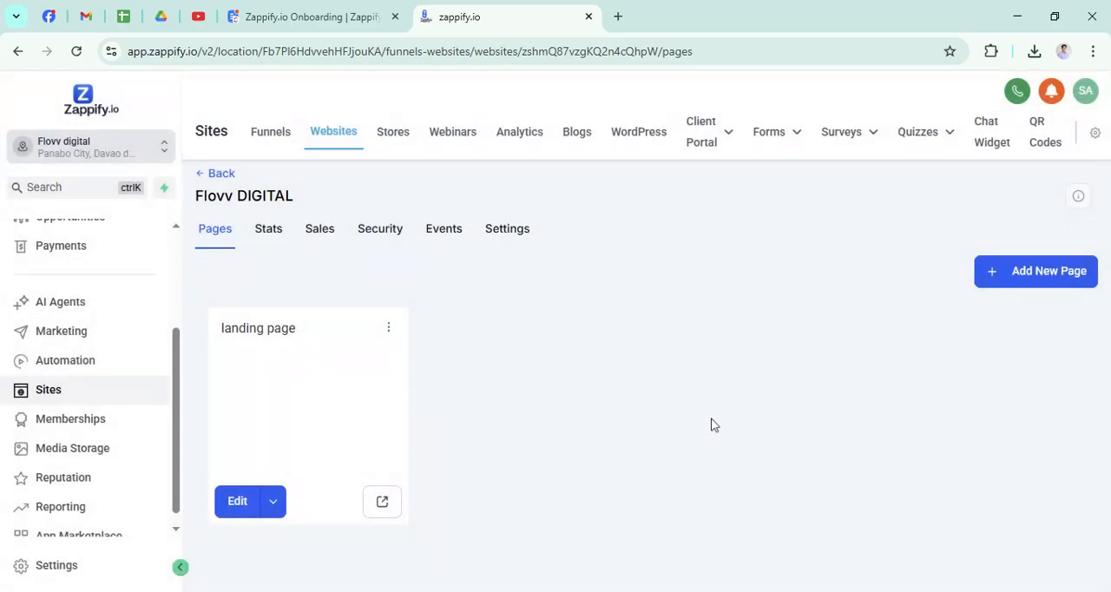
# Add a second page named "home page" to the Flovv DIGITAL website.
pyautogui.click(995, 279)
pyautogui.click(486, 251)
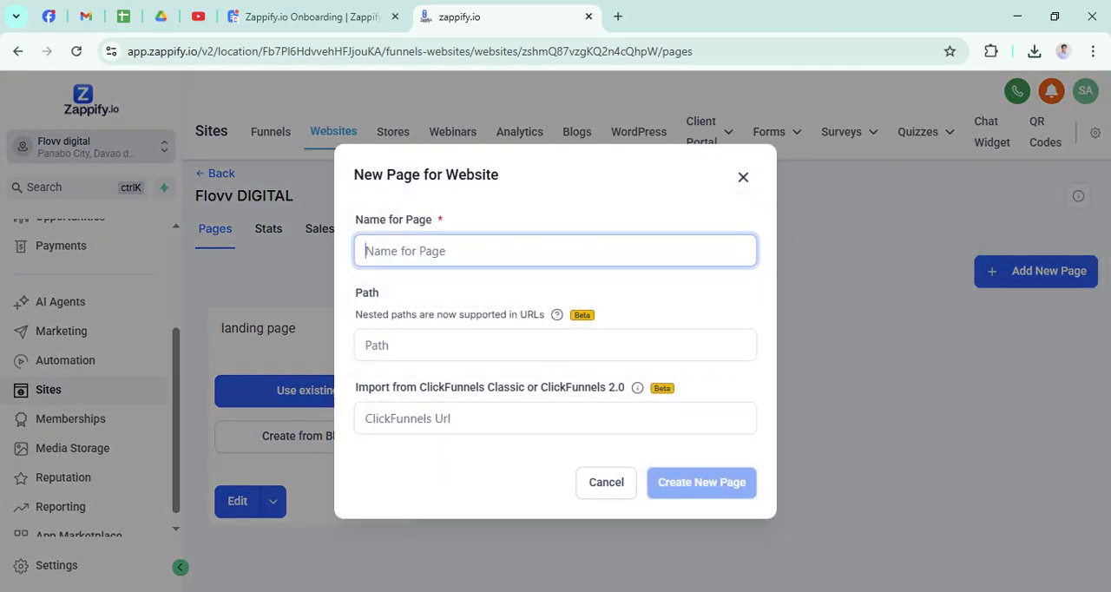
pyautogui.write('gone')
pyautogui.press('BackSpace')
pyautogui.press('BackSpace')
pyautogui.press('BackSpace')
pyautogui.write('home')
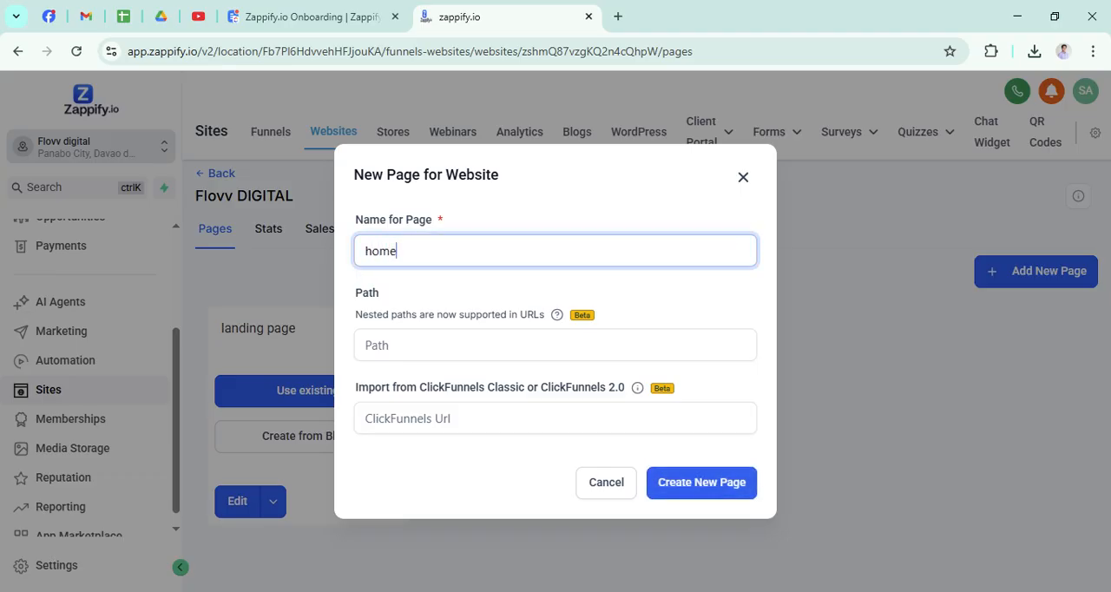
pyautogui.click(692, 486)
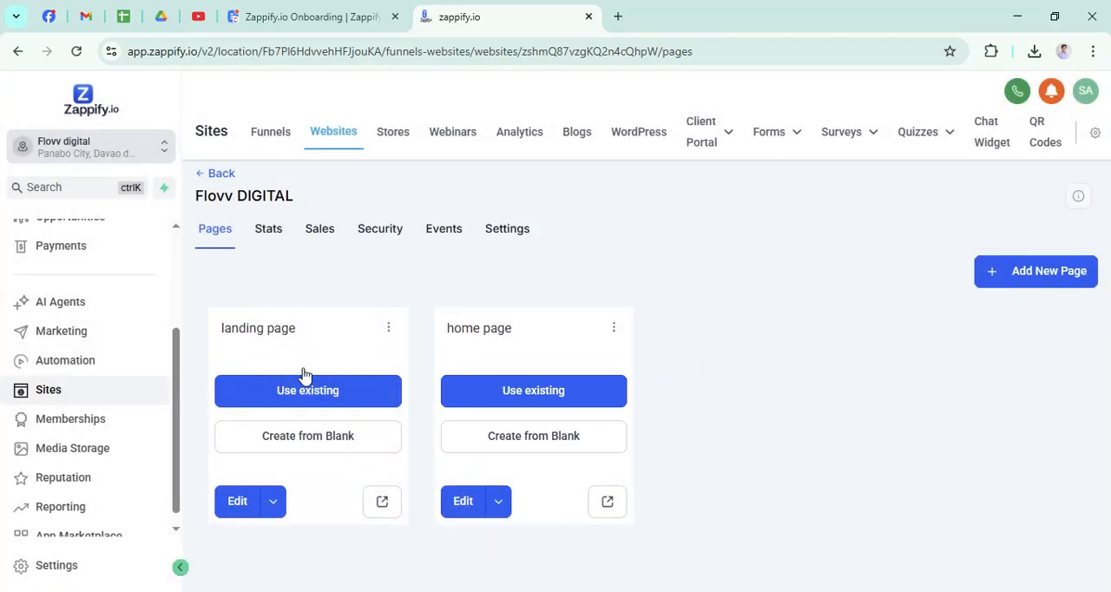
# Start building the landing page from blank in the page builder.
pyautogui.moveTo(251, 501)
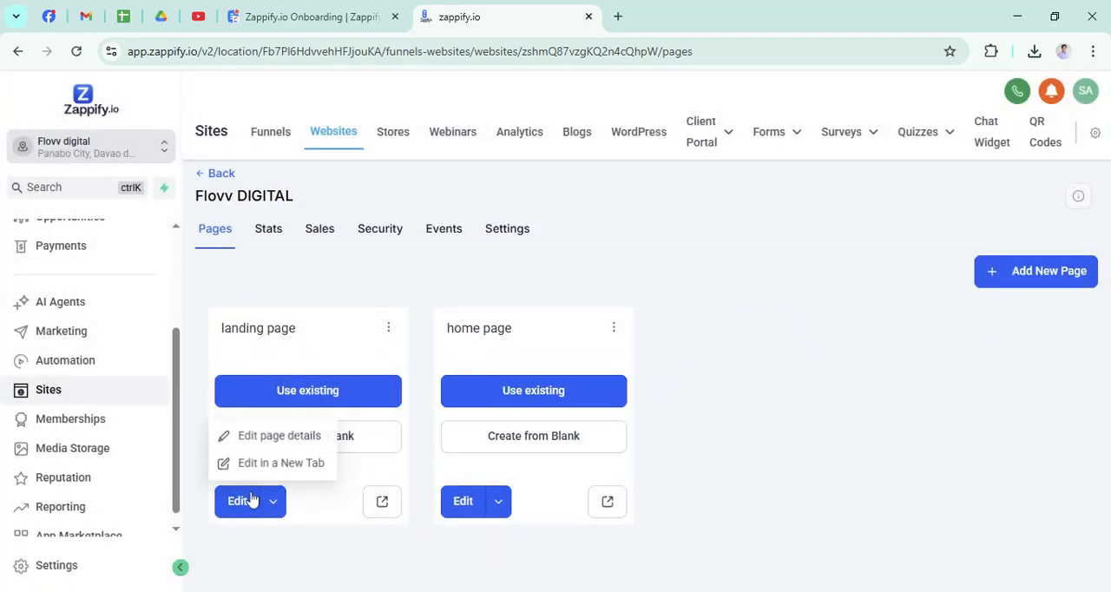
pyautogui.click(293, 441)
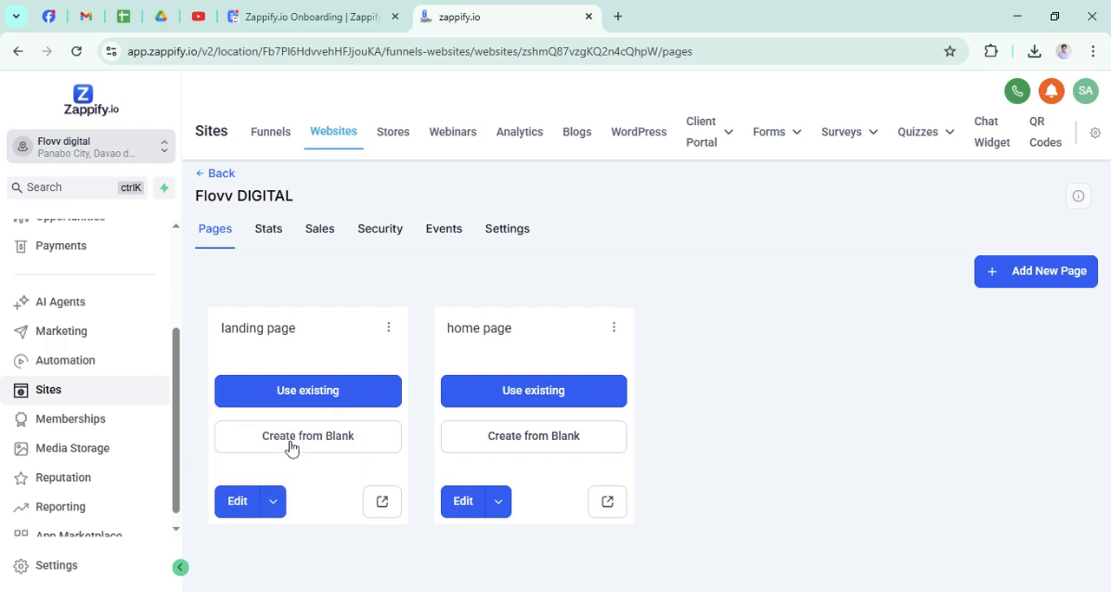
pyautogui.click(292, 447)
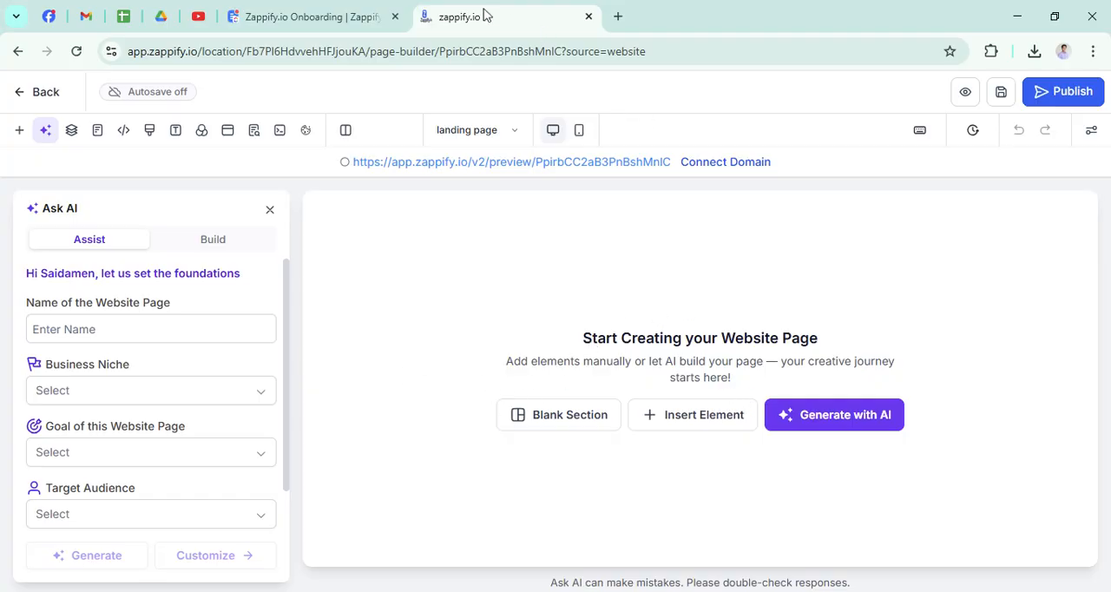
# Leave the page builder for the website's page list and consult the website-building instructions in the ClickUp onboarding guide.
pyautogui.click(312, 17)
pyautogui.click(474, 17)
pyautogui.click(43, 93)
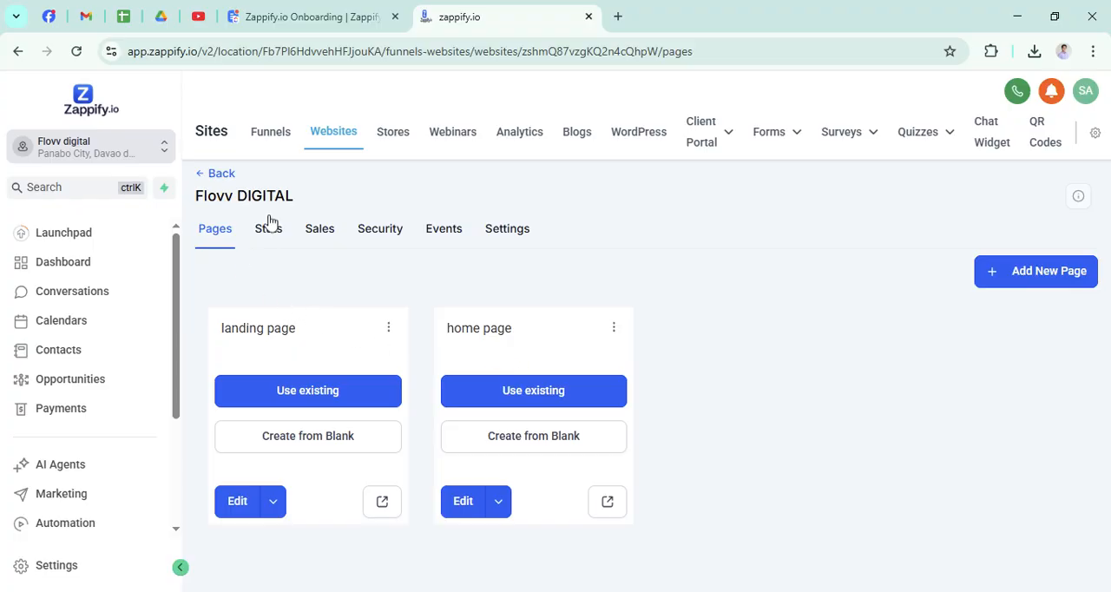
pyautogui.click(287, 17)
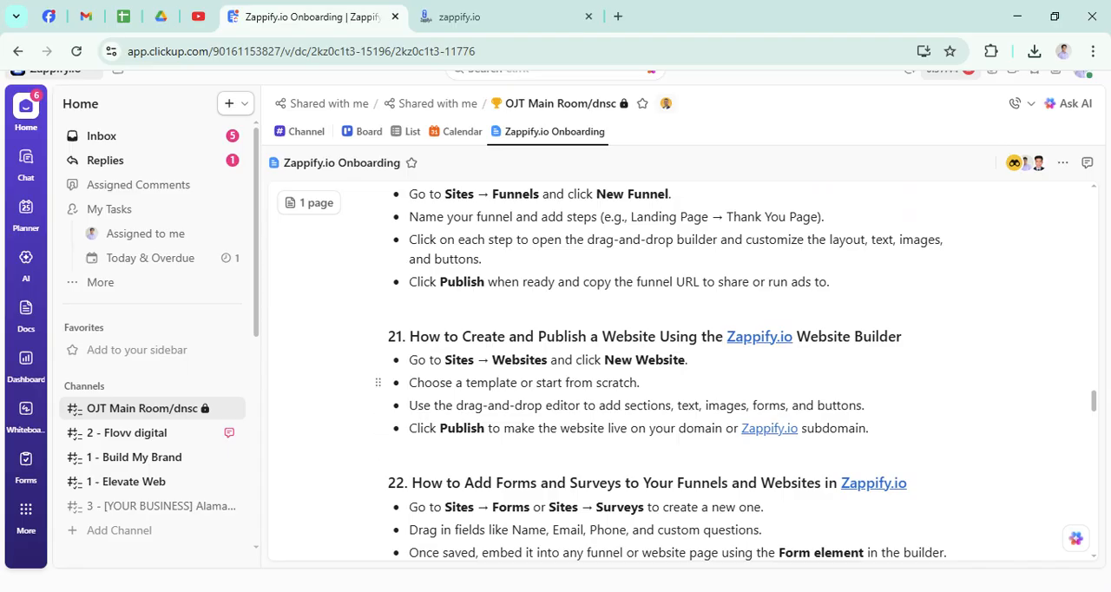
pyautogui.click(460, 16)
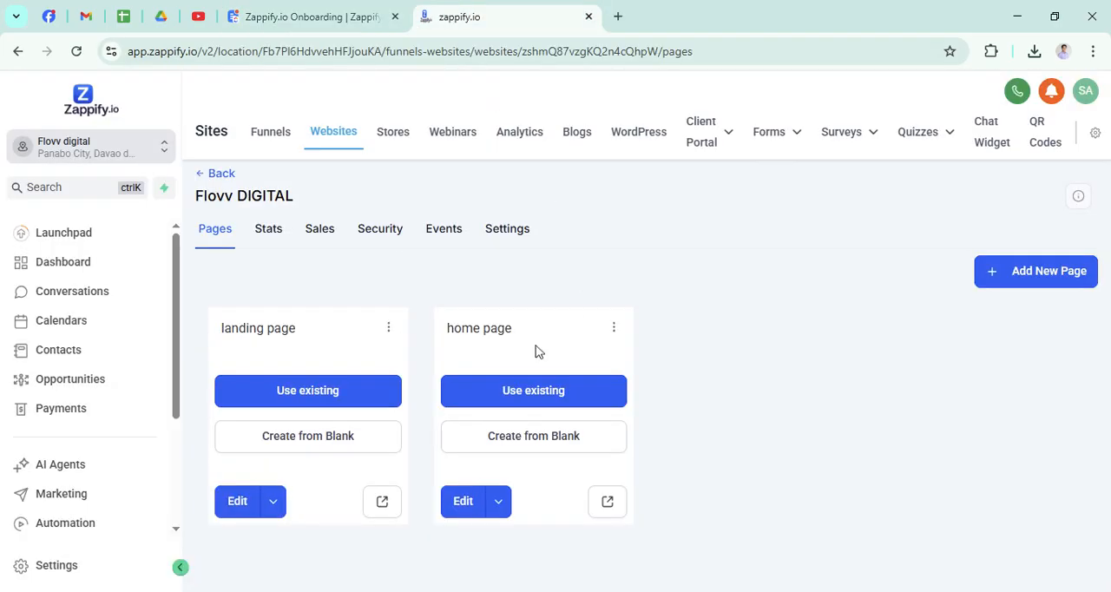